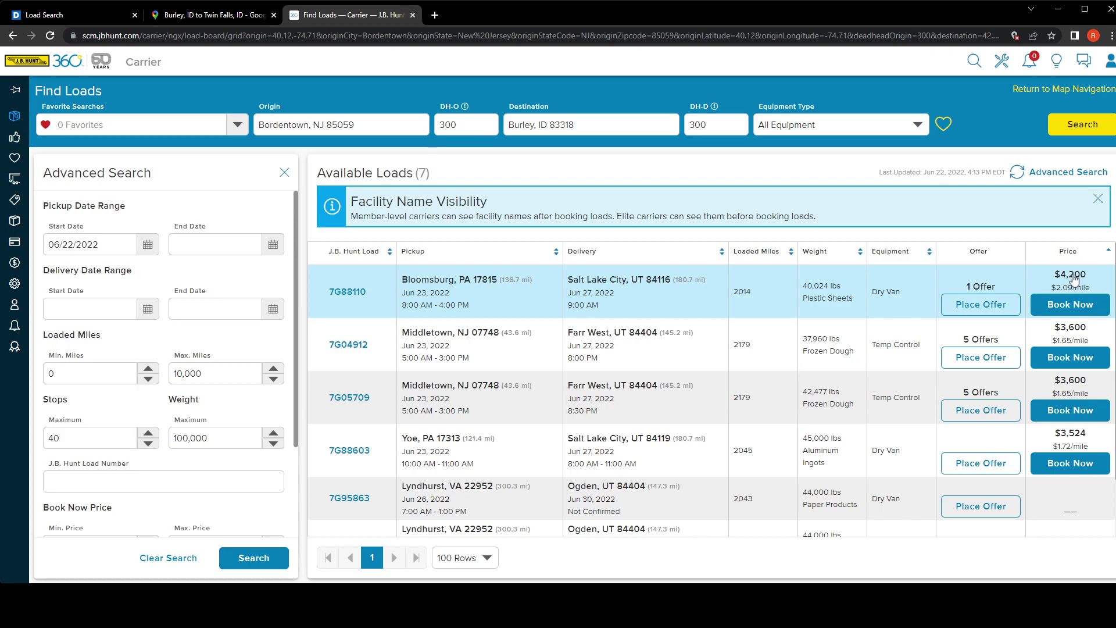
click(982, 308)
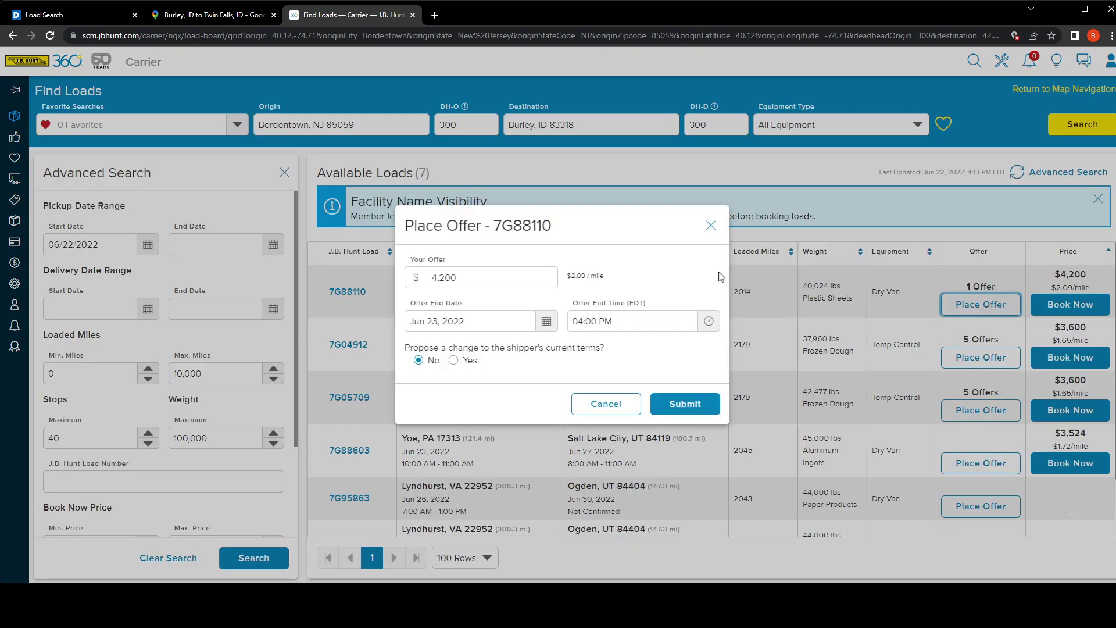
double_click(519, 280)
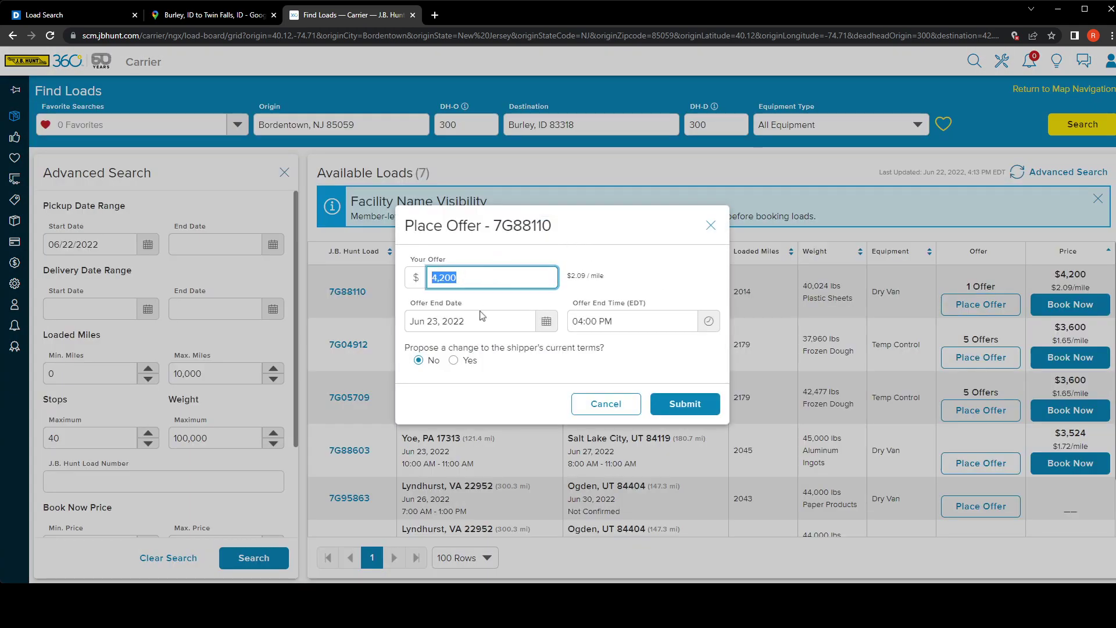
text(5000)
double_click(486, 279)
text(5500)
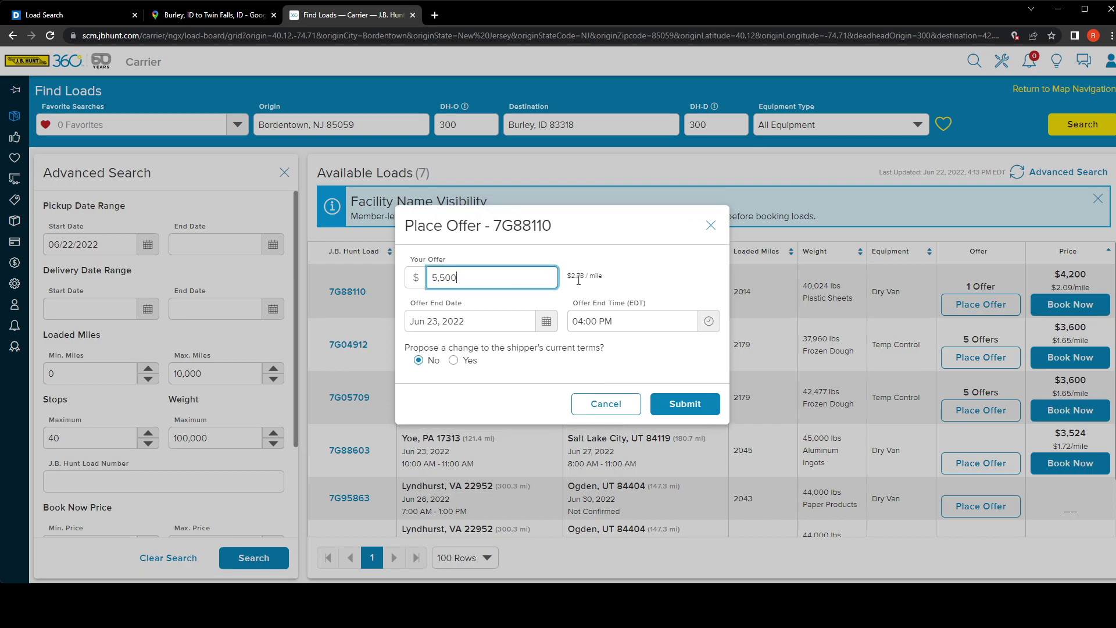
double_click(483, 279)
text(6500)
double_click(497, 275)
text(8000)
click(604, 405)
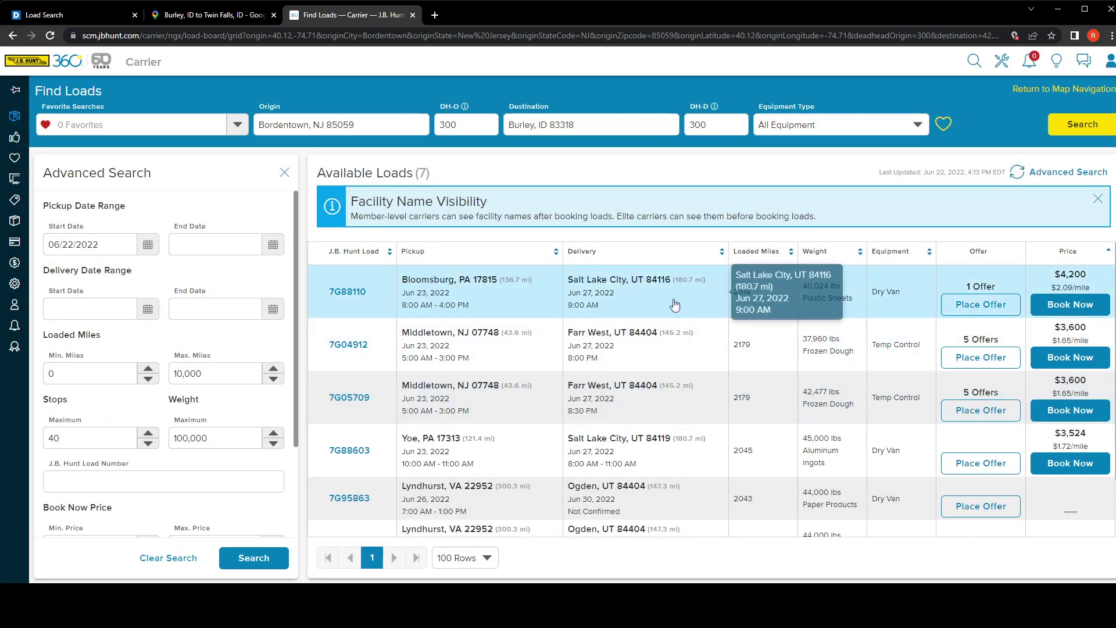
Step: Open load 7G88110's details and review its offer history: one $6,000 counter offer against the $4,200 book-now rate
click(820, 313)
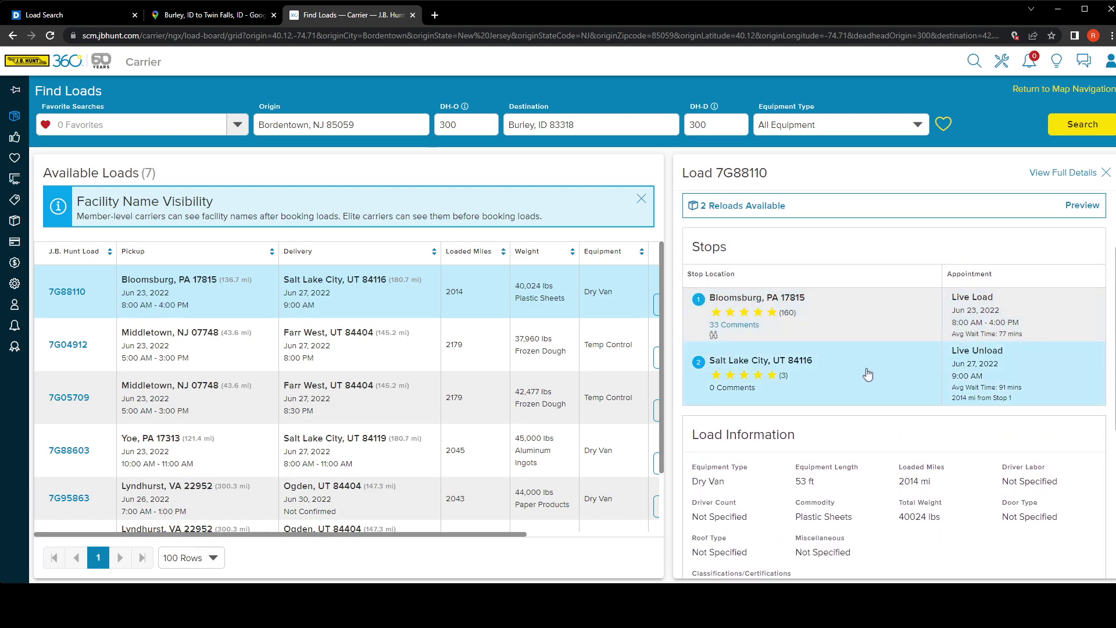
scroll(869, 377, down, 1)
scroll(892, 384, down, 4)
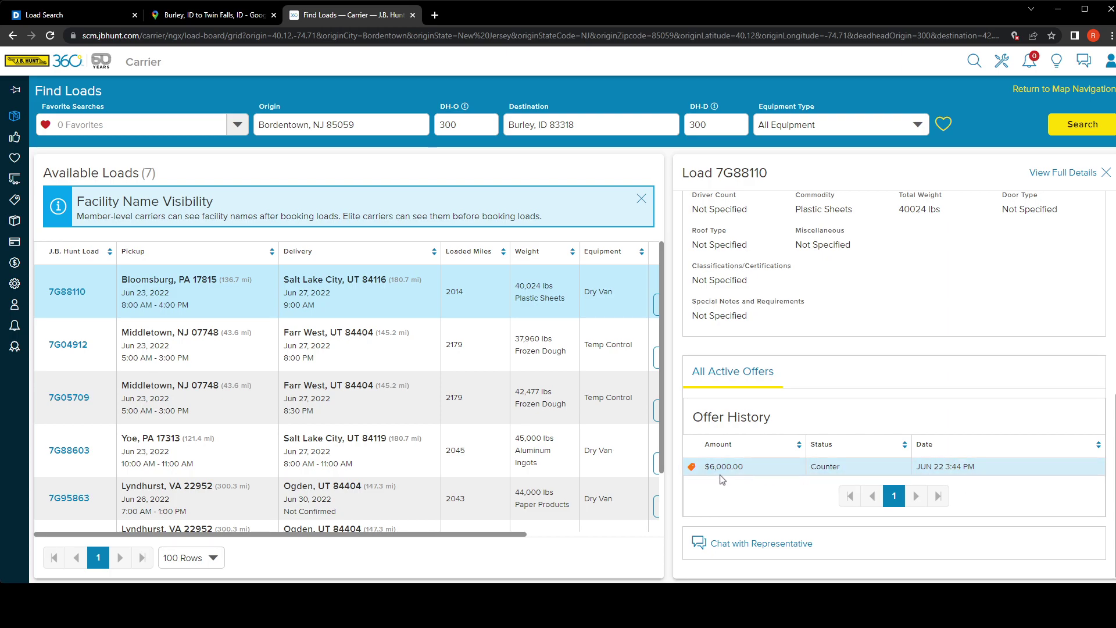
scroll(755, 472, up, 10)
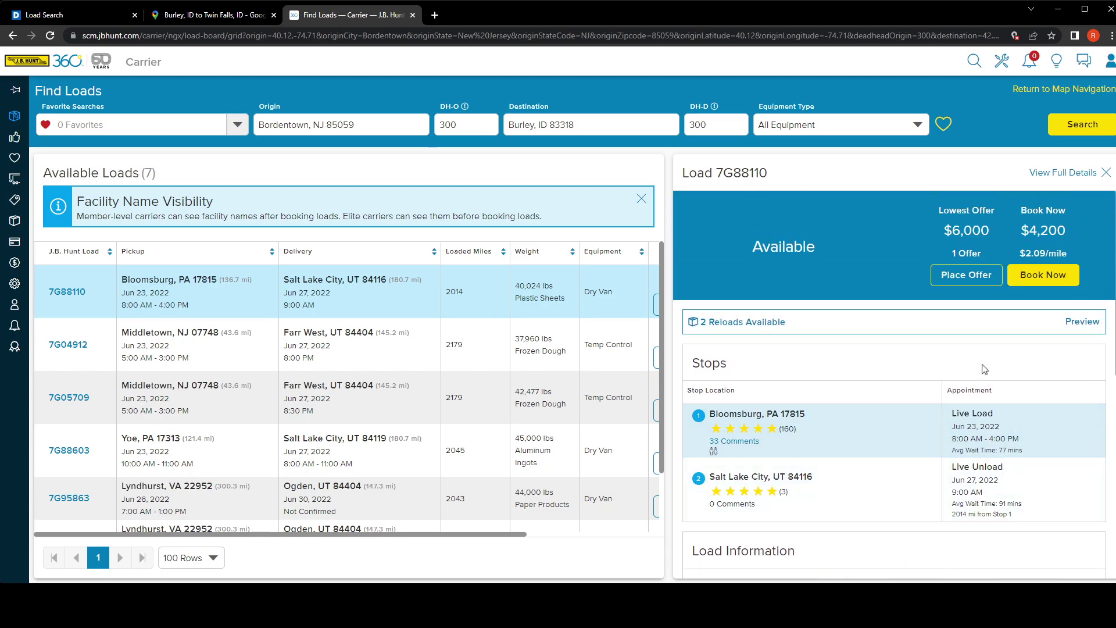
Step: Enter a $5,000 offer ($2.48/mile) in the Place Offer form for 7G88110, without submitting
click(976, 276)
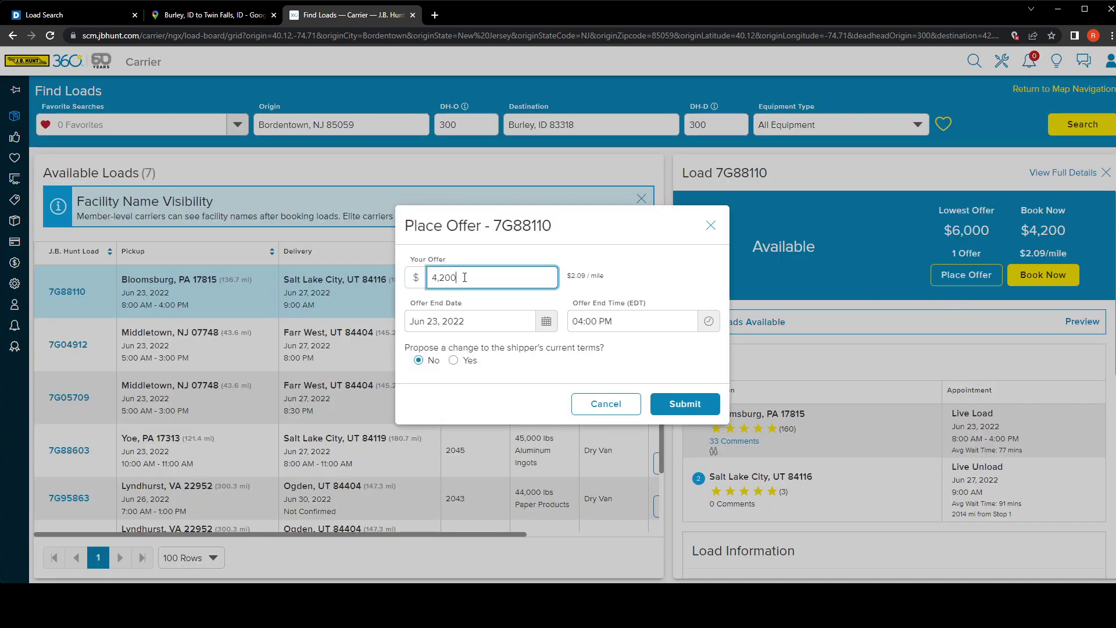
double_click(464, 277)
text(500)
key(BackSpace)
key(BackSpace)
key(BackSpace)
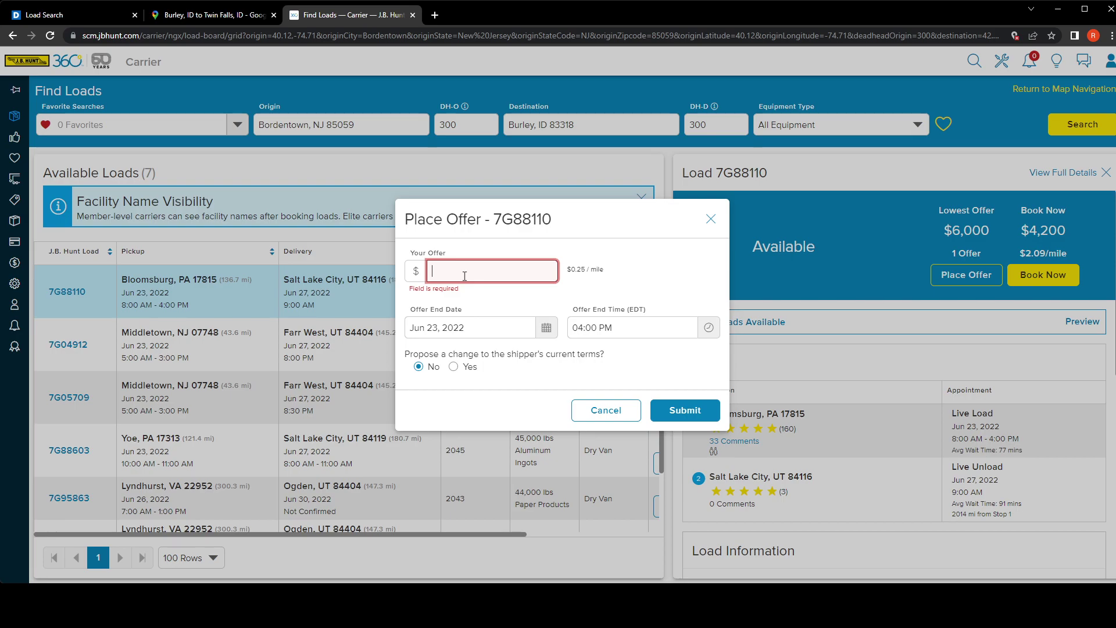
text(5800)
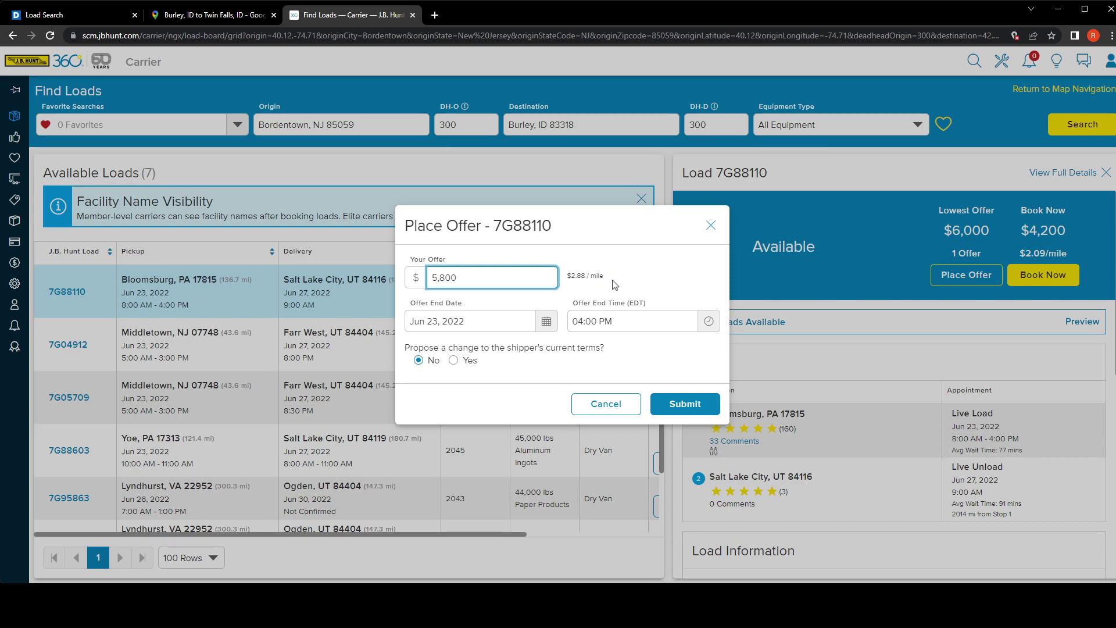
triple_click(570, 279)
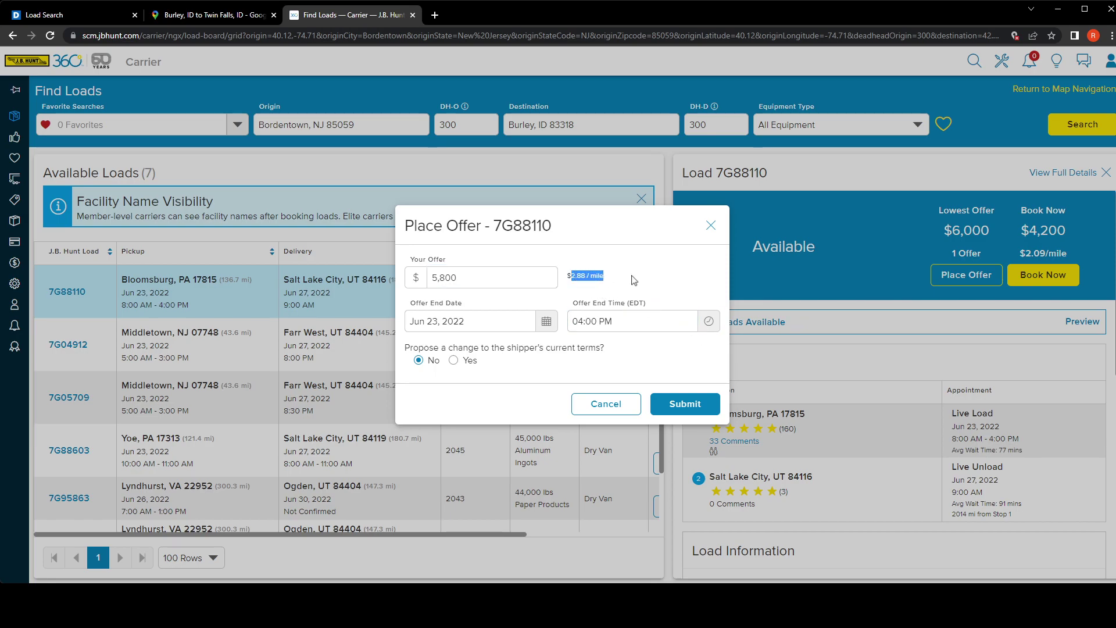
click(529, 279)
double_click(498, 284)
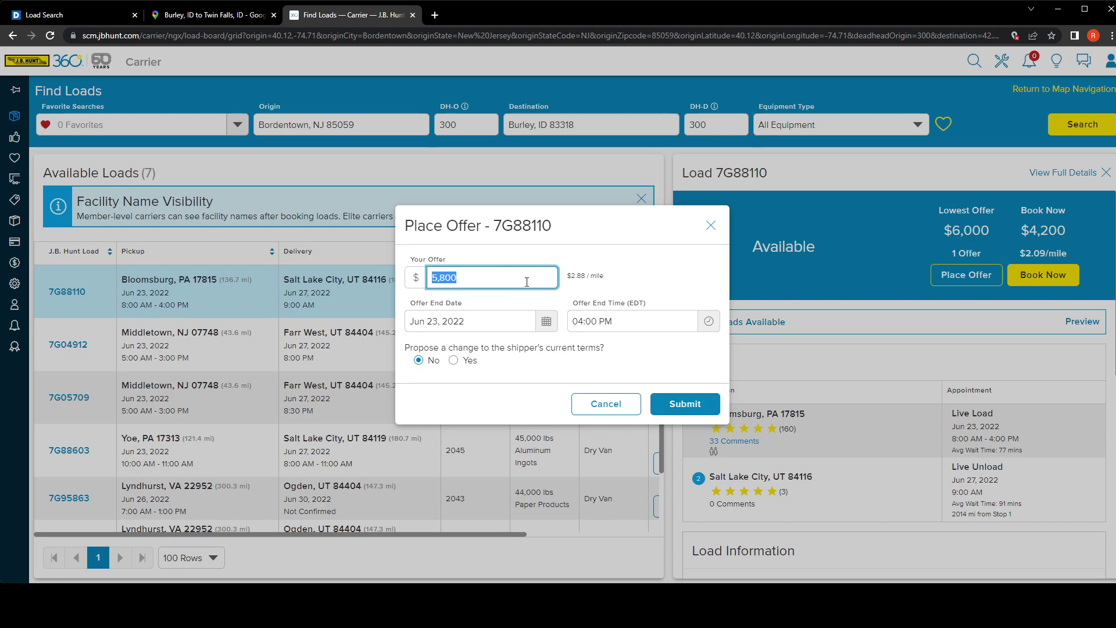
click(469, 278)
double_click(470, 280)
key(BackSpace)
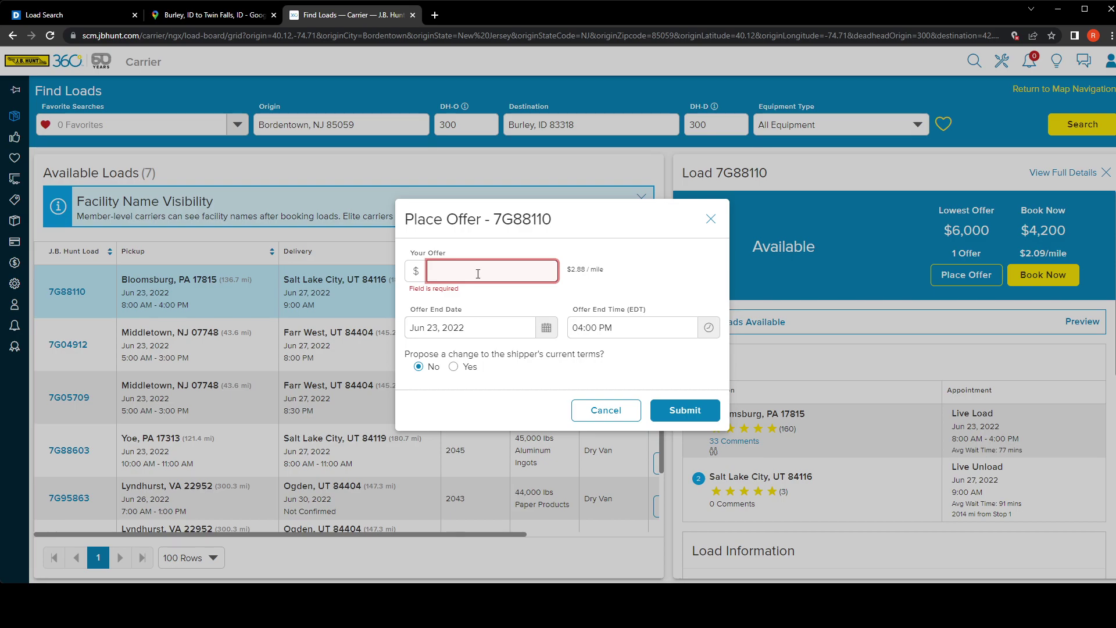
text(5000)
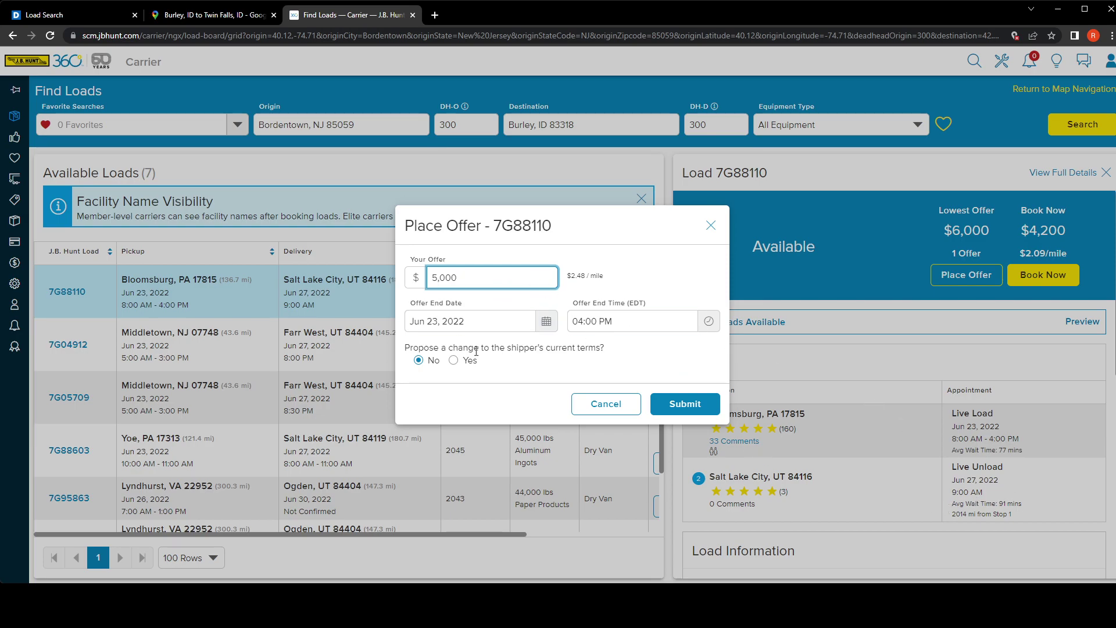
Step: Cancel the $5,000 draft and confirm Offer History still lists only the $6,000 counter offer
click(605, 403)
scroll(843, 469, down, 5)
scroll(843, 469, down, 2)
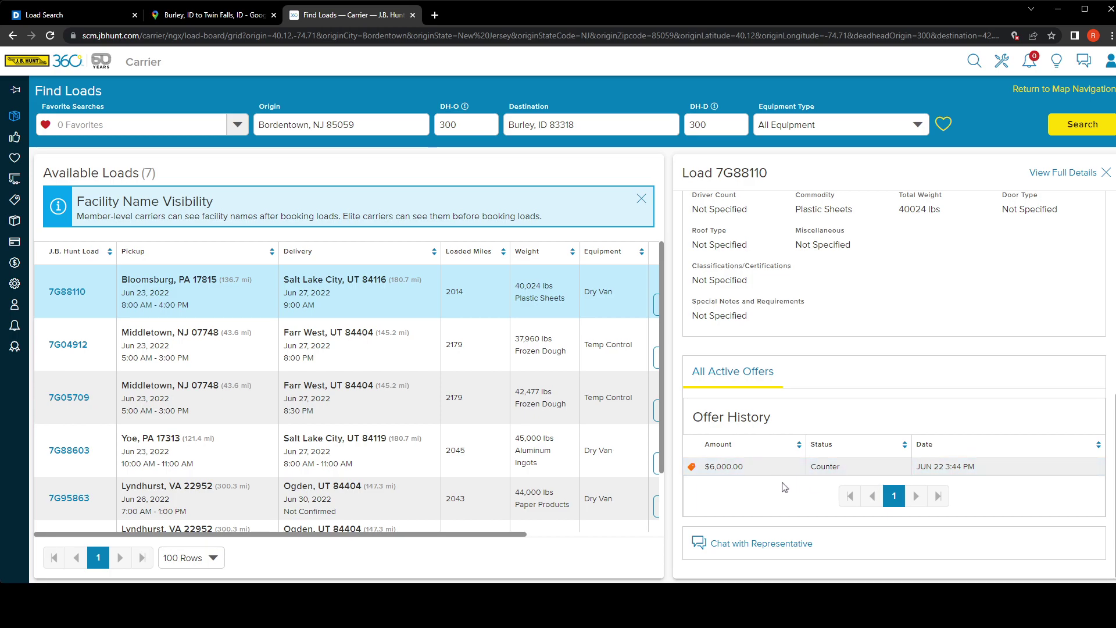
scroll(747, 465, up, 3)
scroll(749, 467, down, 3)
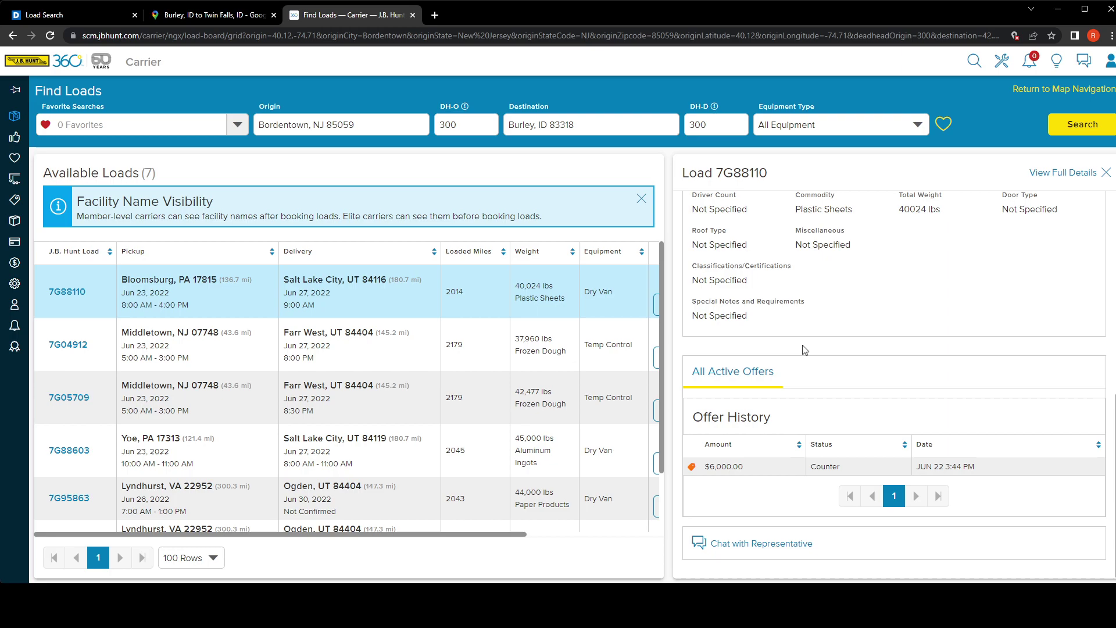
scroll(760, 480, up, 3)
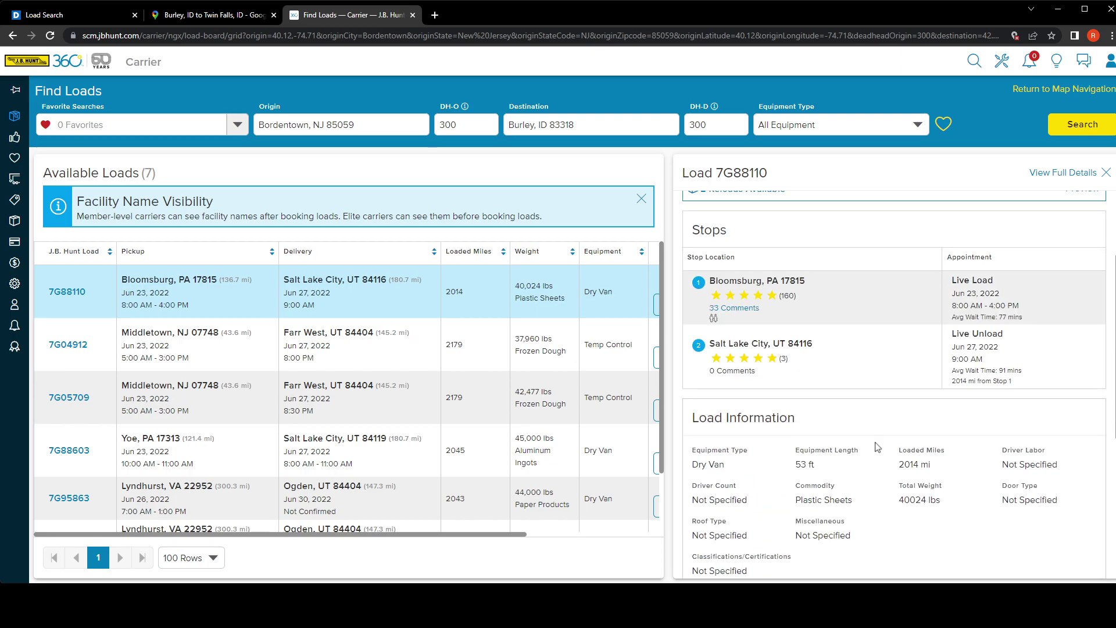
scroll(854, 518, down, 3)
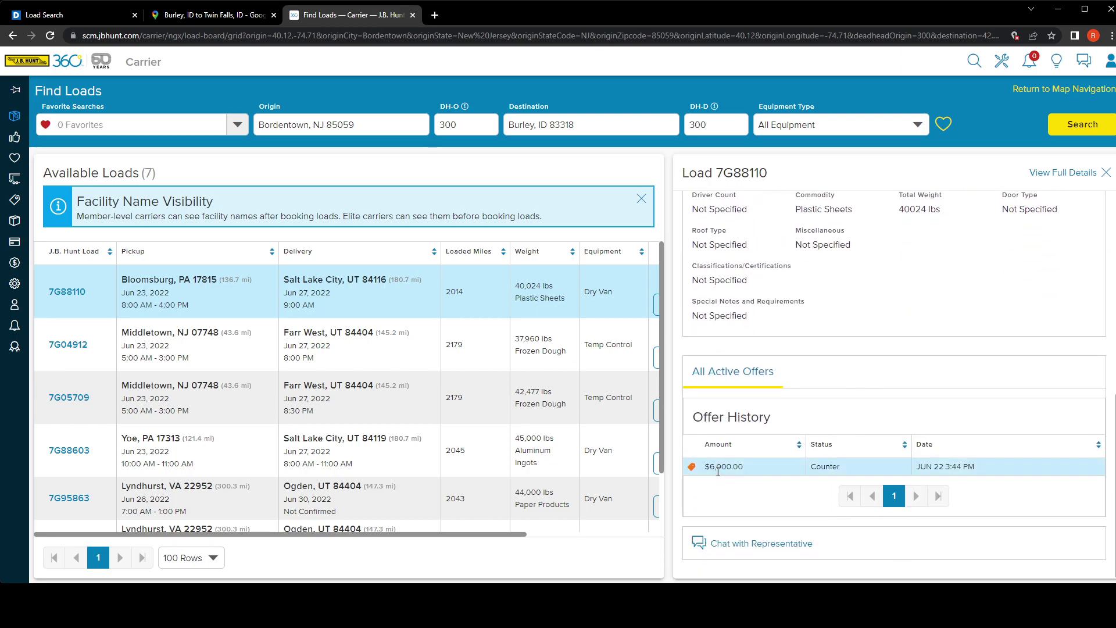
scroll(850, 478, up, 5)
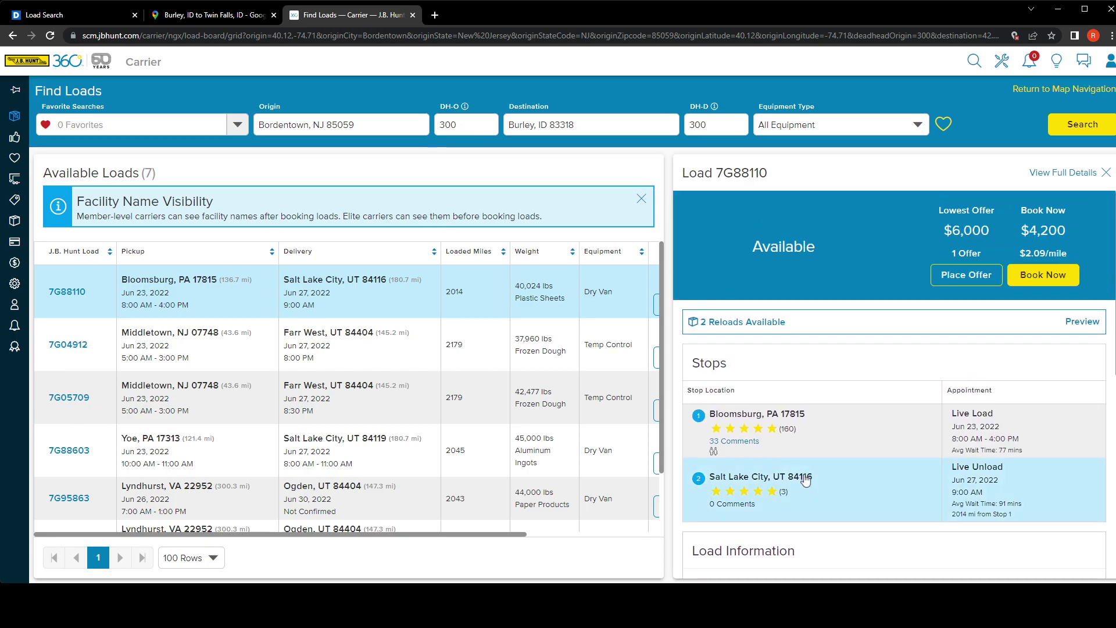
click(967, 275)
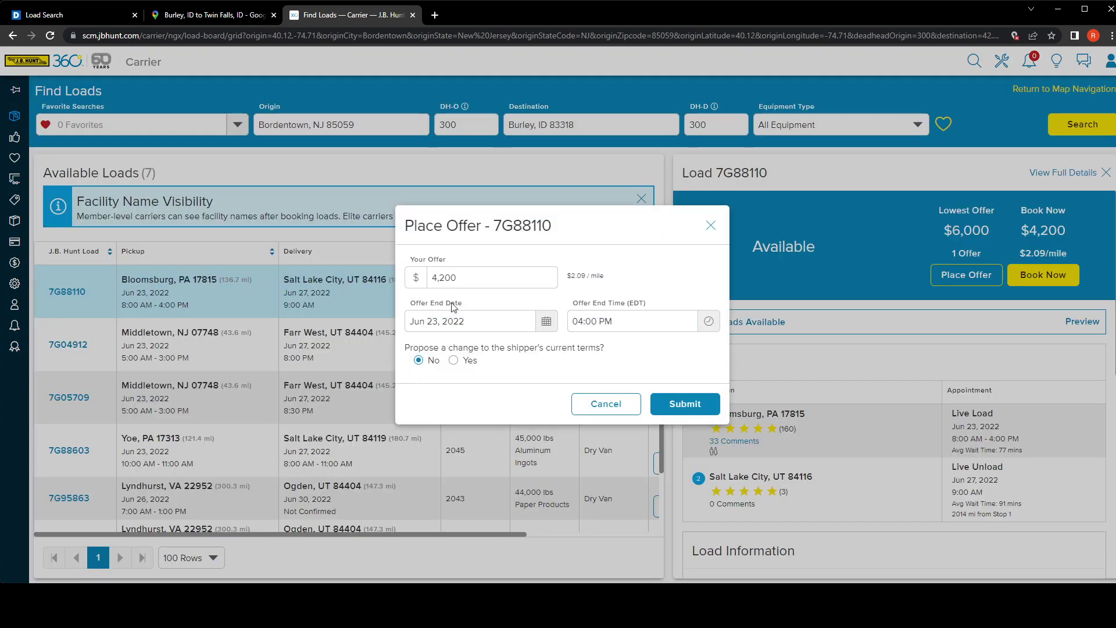
click(507, 283)
double_click(508, 283)
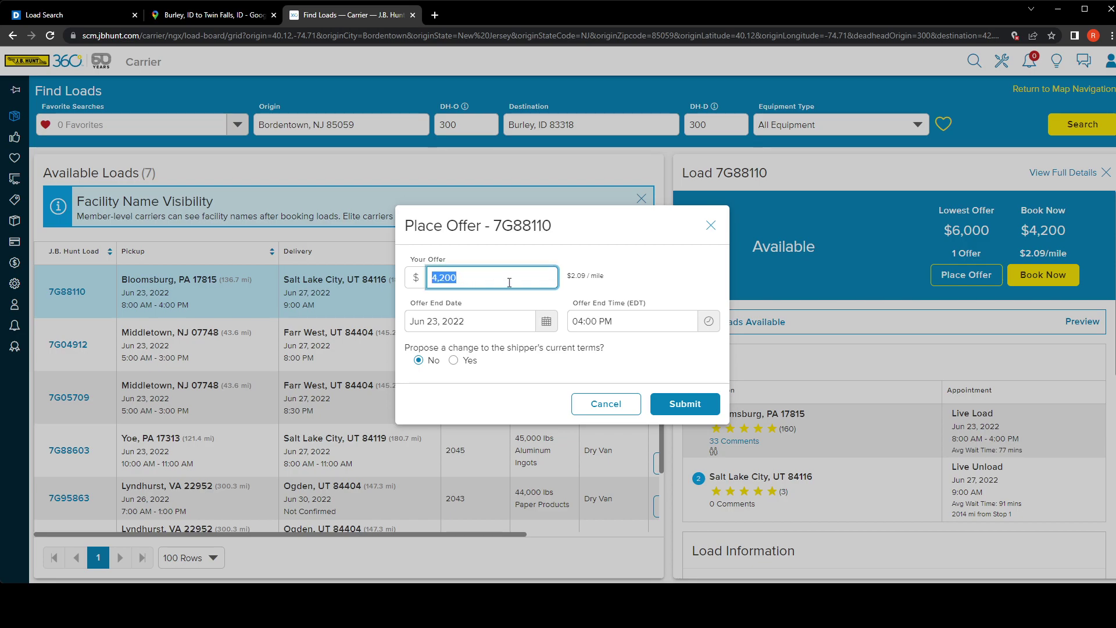
text(6000)
click(590, 279)
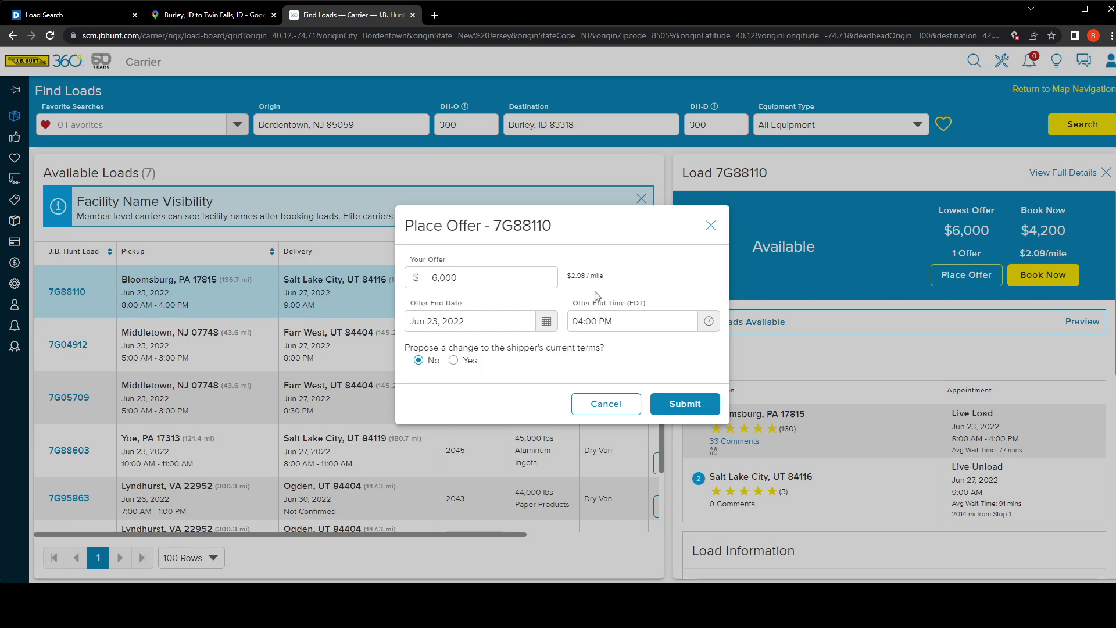
double_click(581, 276)
click(581, 277)
double_click(492, 283)
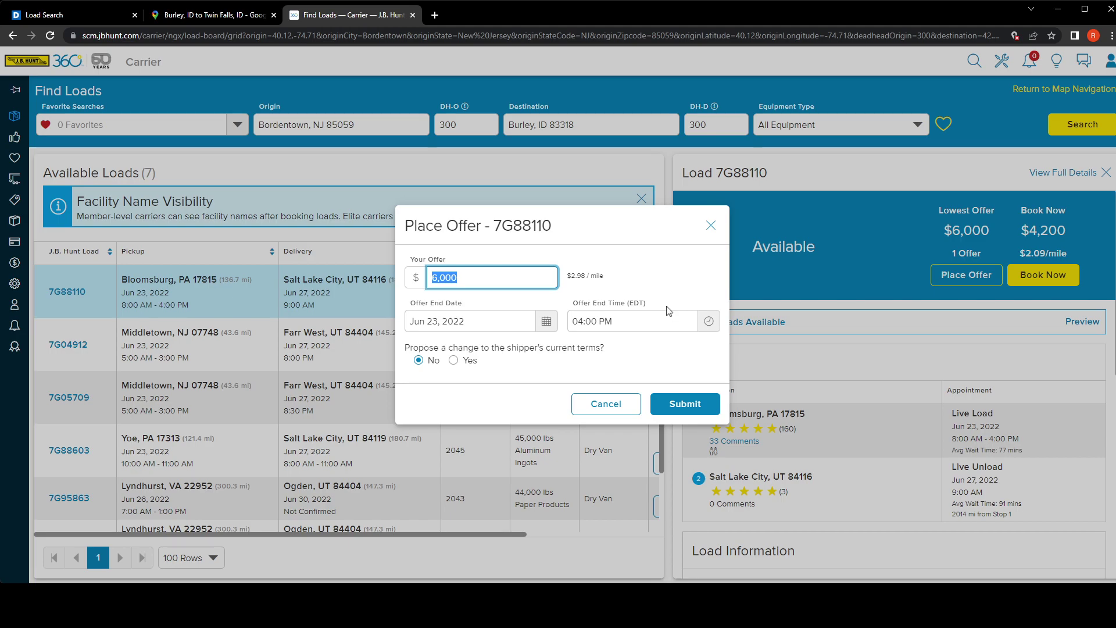
text(5)
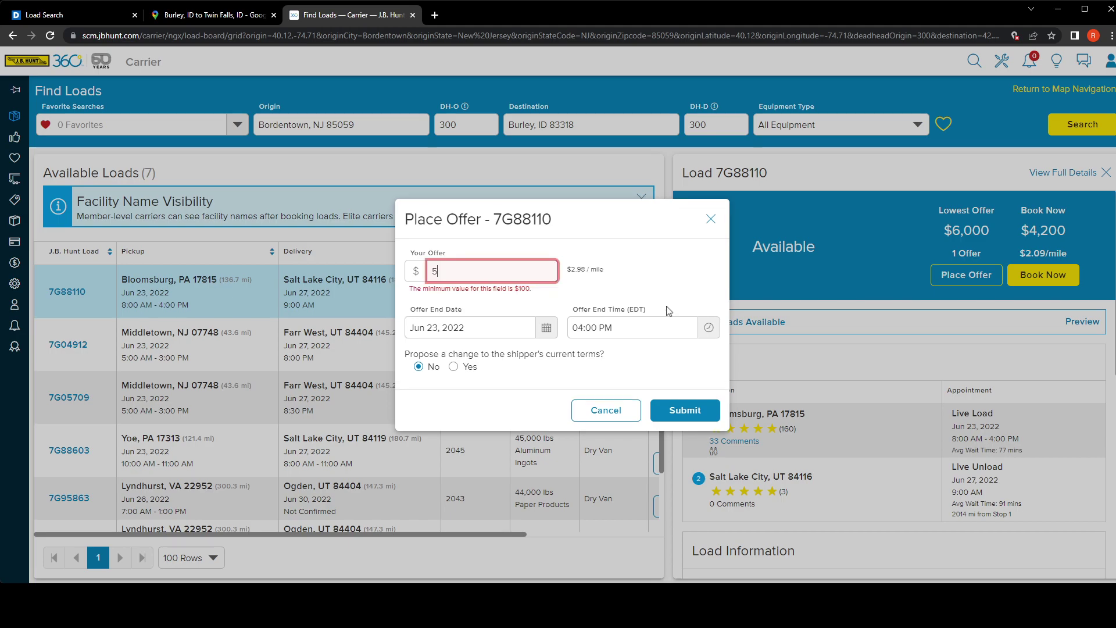
text(,800)
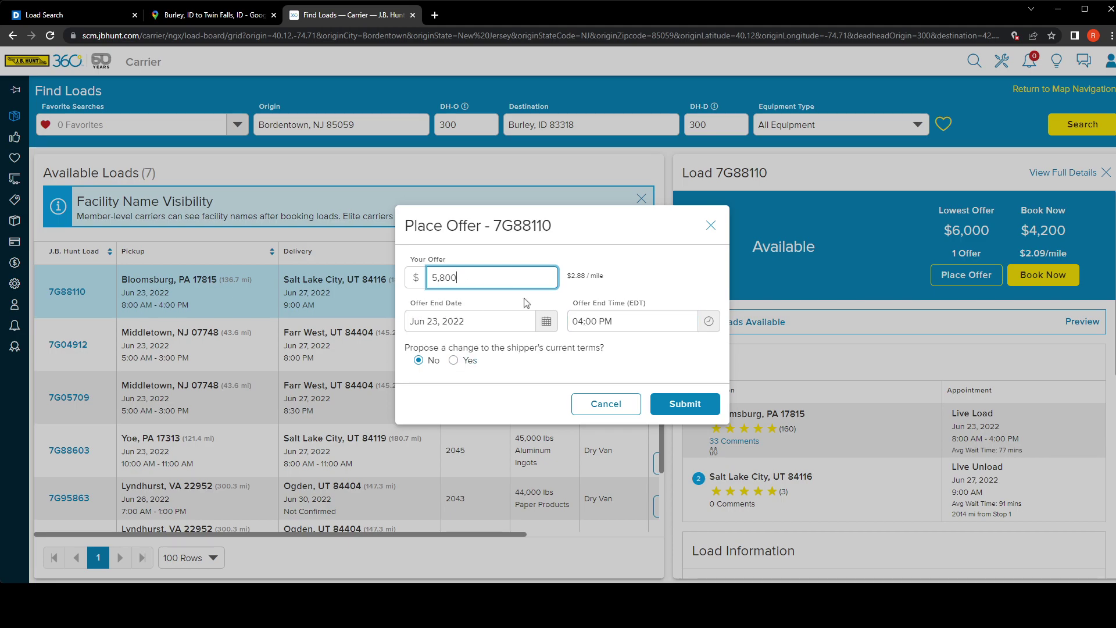
click(616, 411)
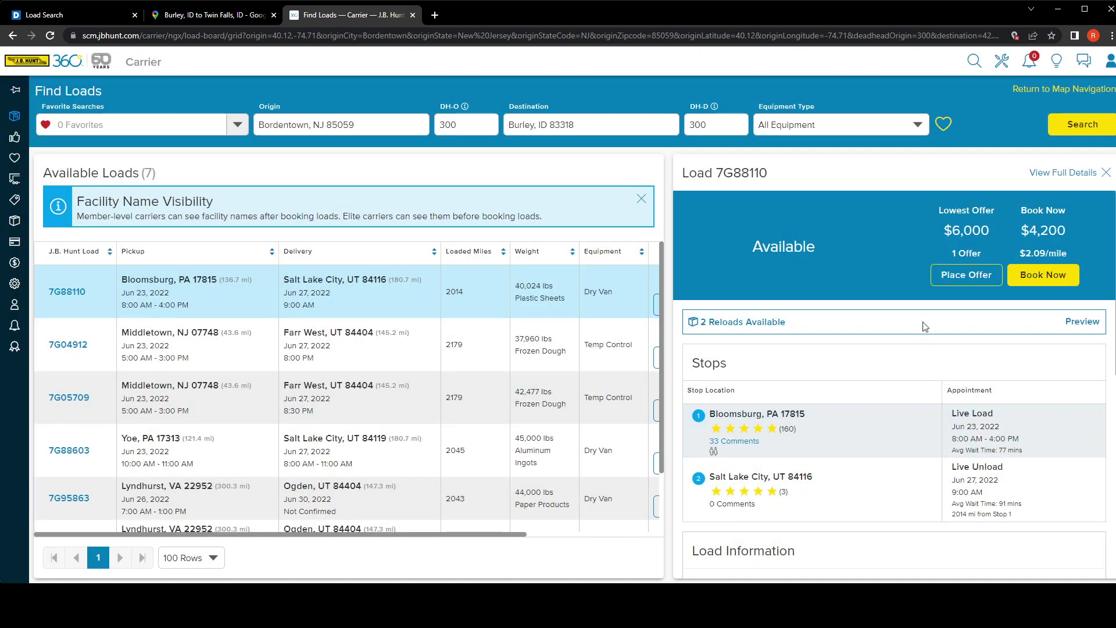
scroll(901, 511, down, 5)
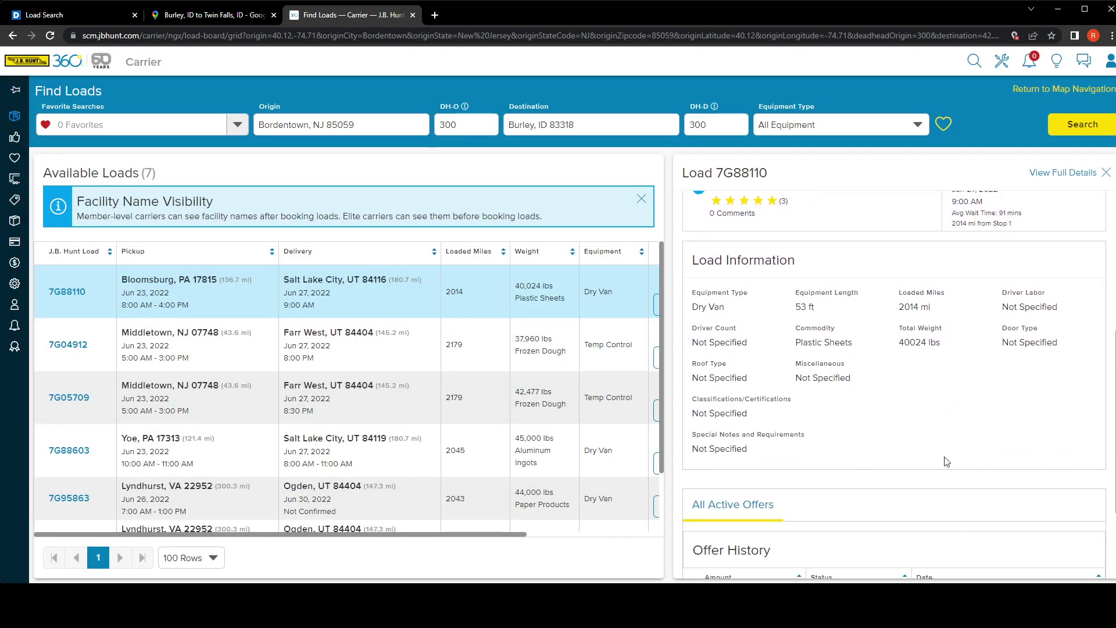
scroll(814, 453, down, 2)
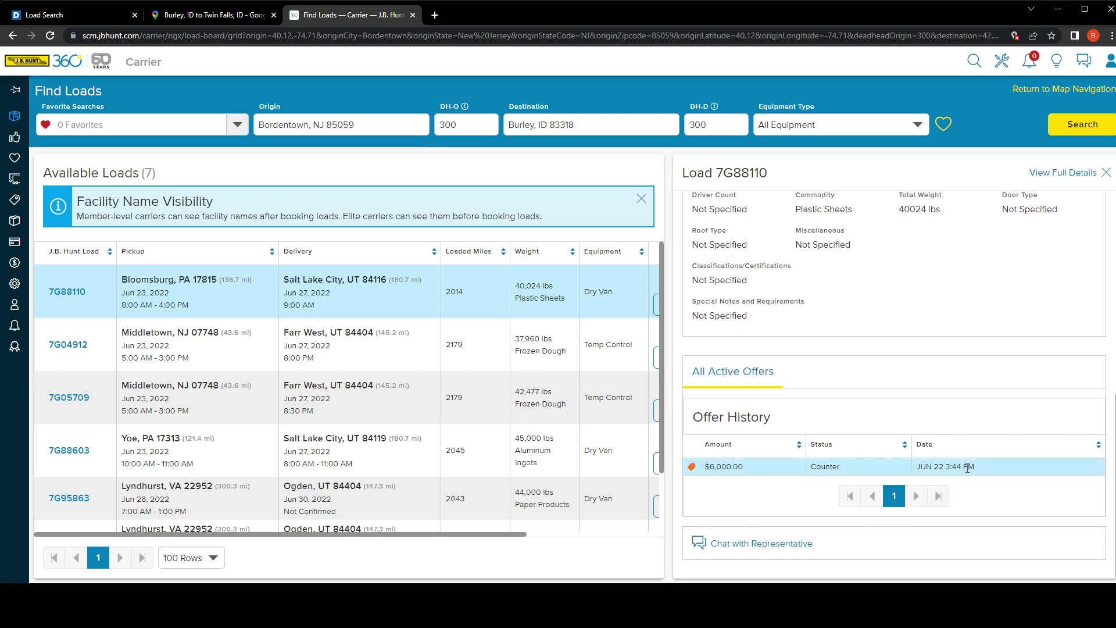
scroll(880, 474, up, 5)
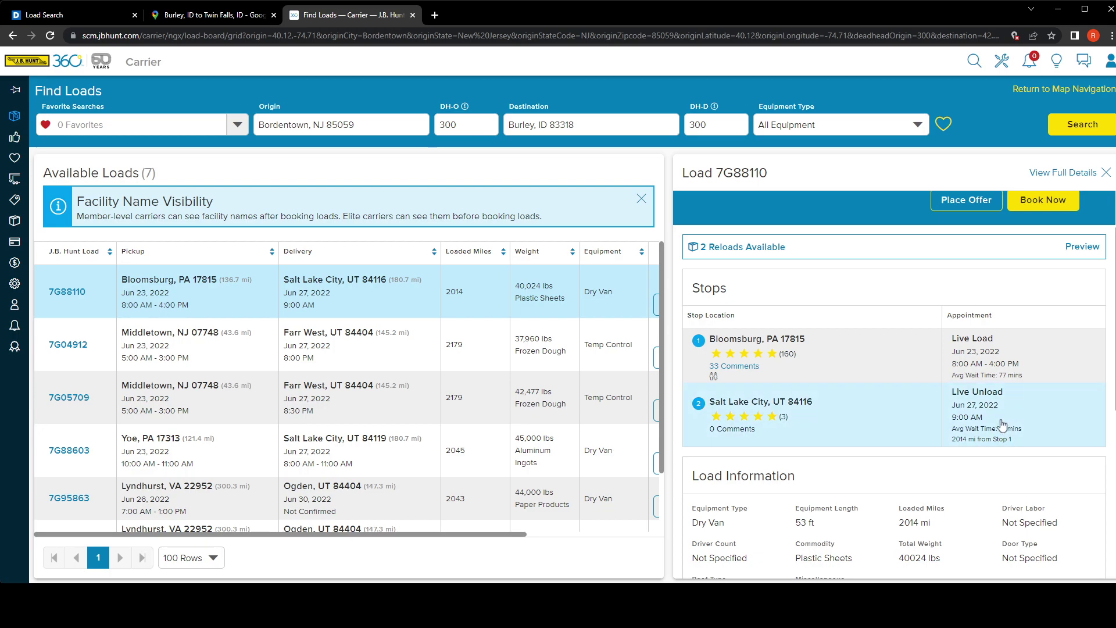
scroll(890, 407, up, 1)
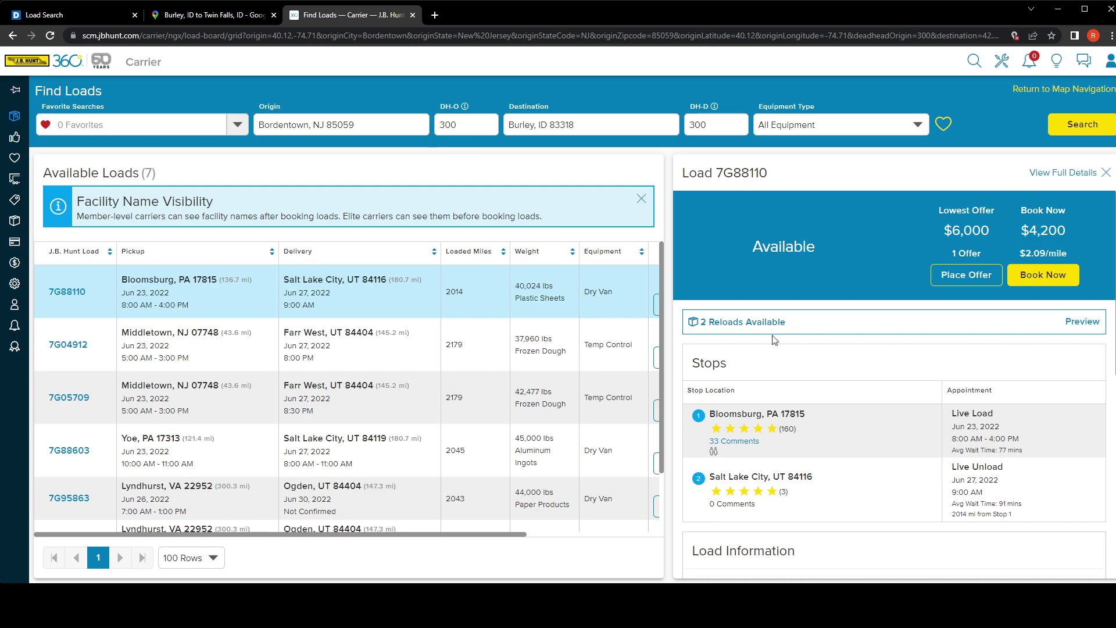
scroll(813, 348, down, 1)
scroll(843, 348, up, 1)
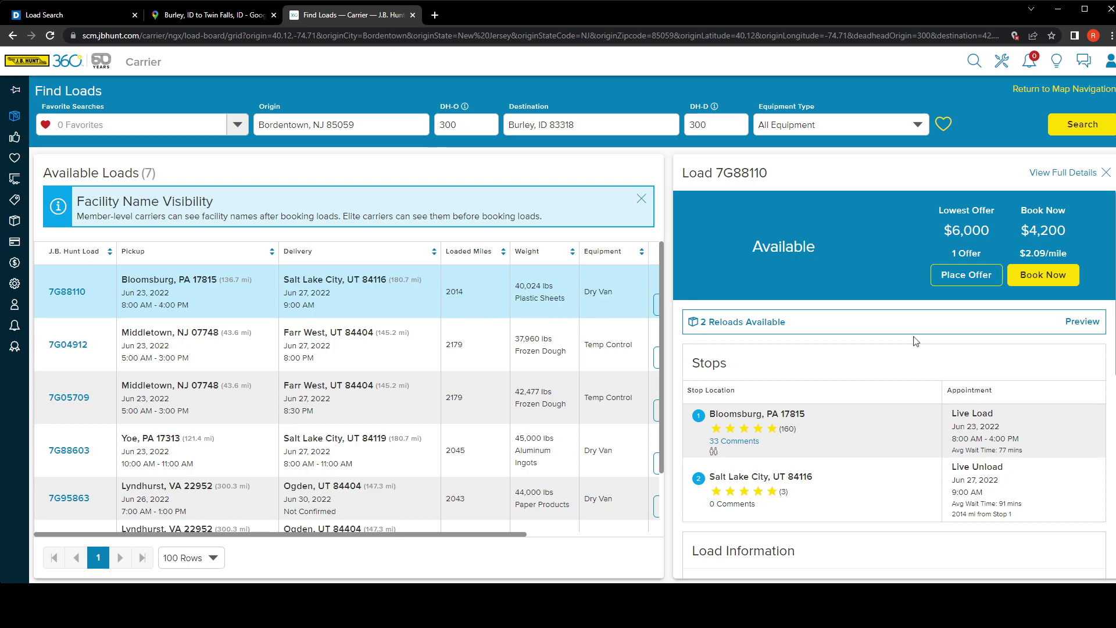